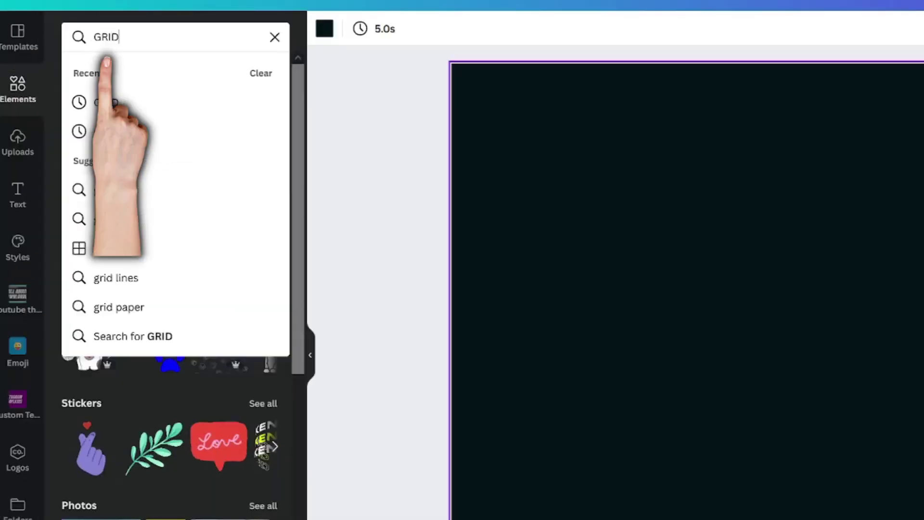
- Browse the GRID layout results, then clear the search box to begin a new elements query
{"action": "key", "text": "Return"}
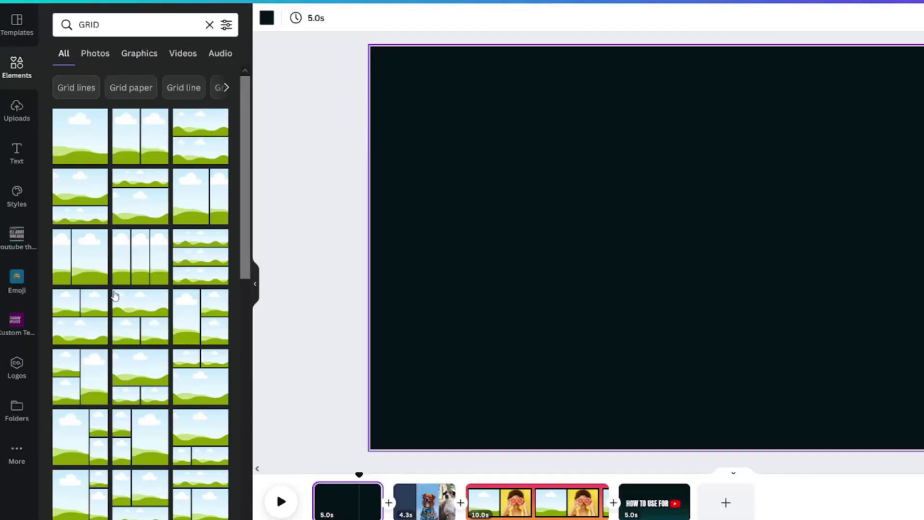
{"action": "key", "text": "BackSpace"}
{"action": "key", "text": "BackSpace"}
{"action": "key", "text": "BackSpace"}
{"action": "key", "text": "BackSpace"}
{"action": "scroll", "coordinate": [103, 241], "scroll_direction": "down", "scroll_amount": 10}
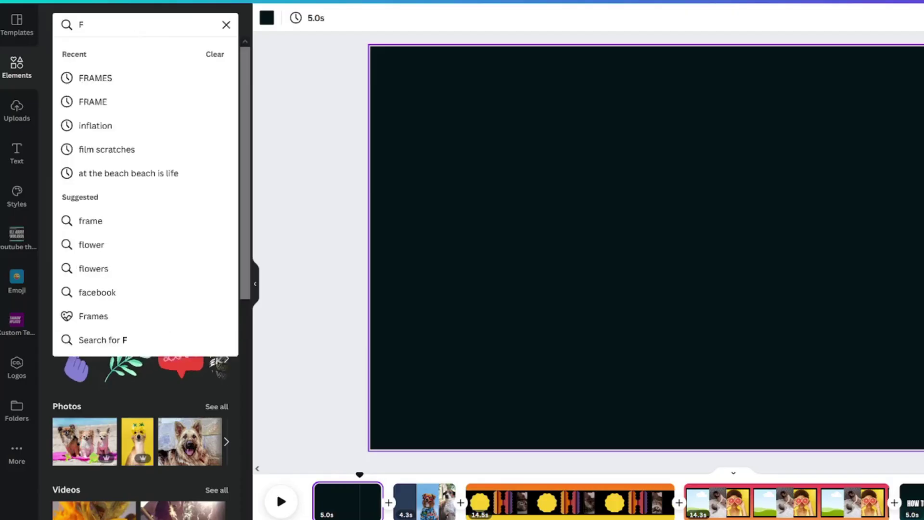
- Search elements for FRAMES and open the full Frames collection with See all
{"action": "key", "text": "Return"}
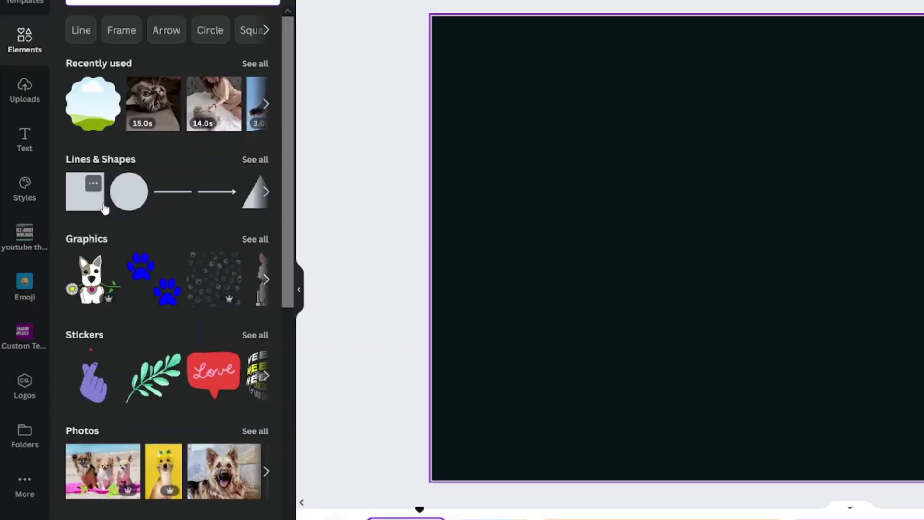
{"action": "scroll", "coordinate": [87, 212], "scroll_direction": "down", "scroll_amount": 10}
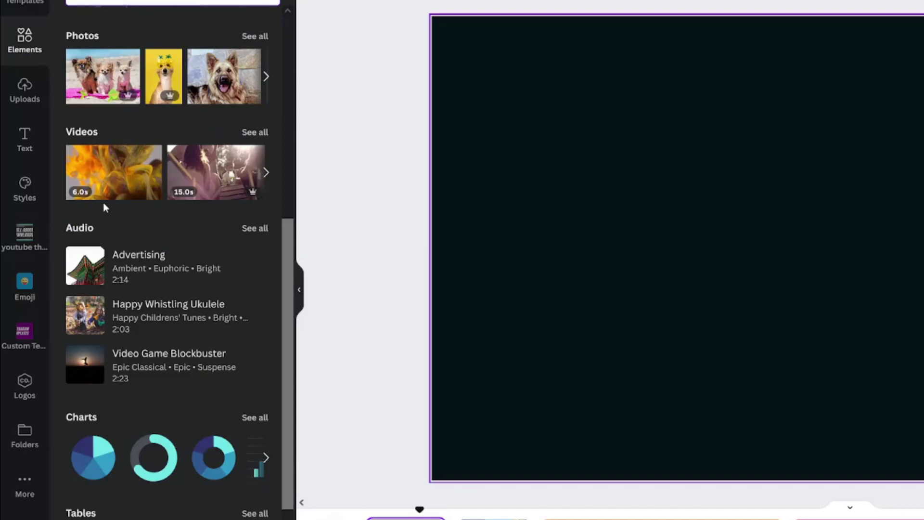
{"action": "scroll", "coordinate": [106, 207], "scroll_direction": "down", "scroll_amount": 5}
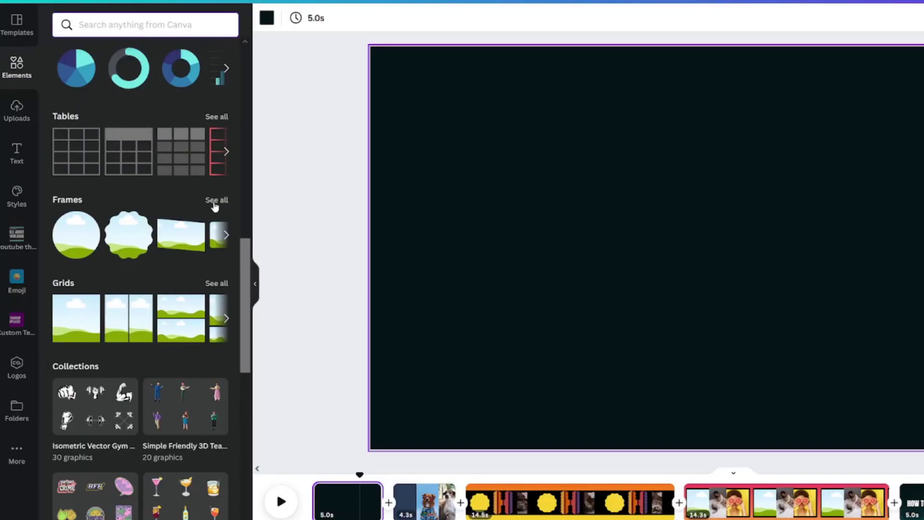
{"action": "left_click", "coordinate": [255, 193]}
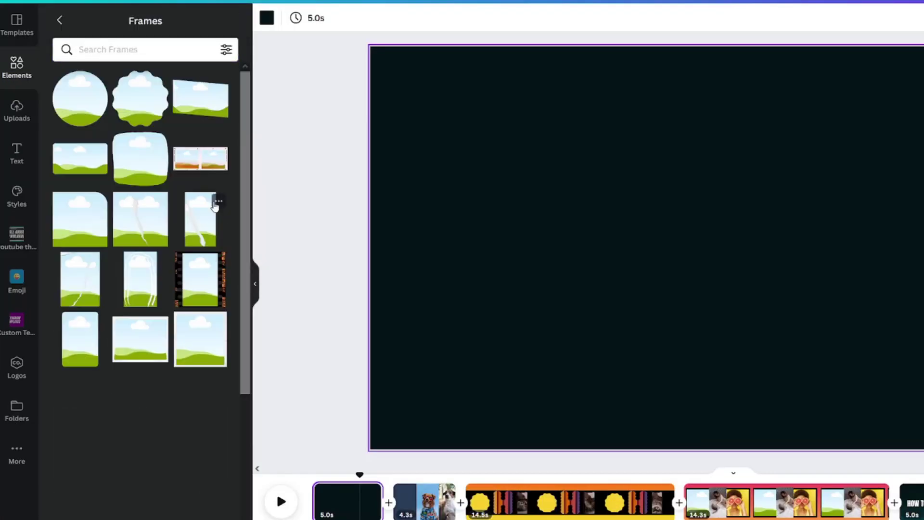
- Narrow the Frames collection with a PHONE search
{"action": "scroll", "coordinate": [167, 232], "scroll_direction": "down", "scroll_amount": 12}
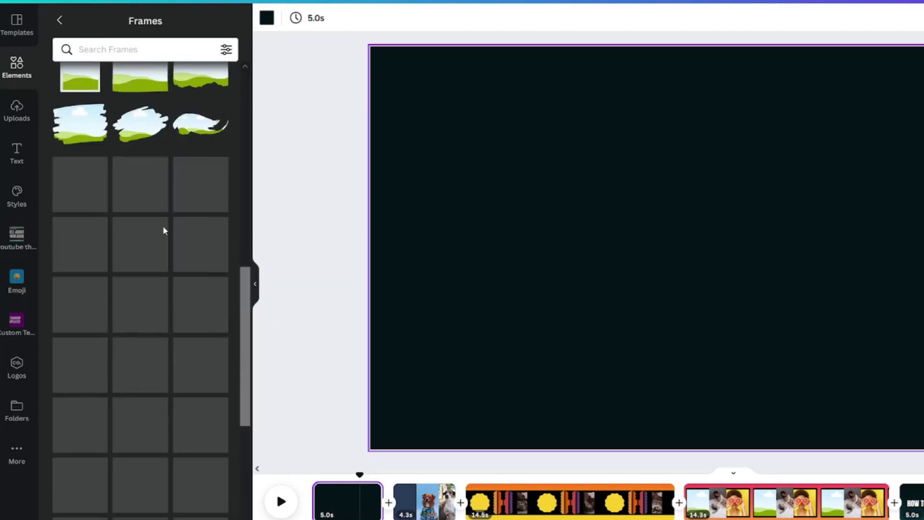
{"action": "left_click", "coordinate": [137, 48]}
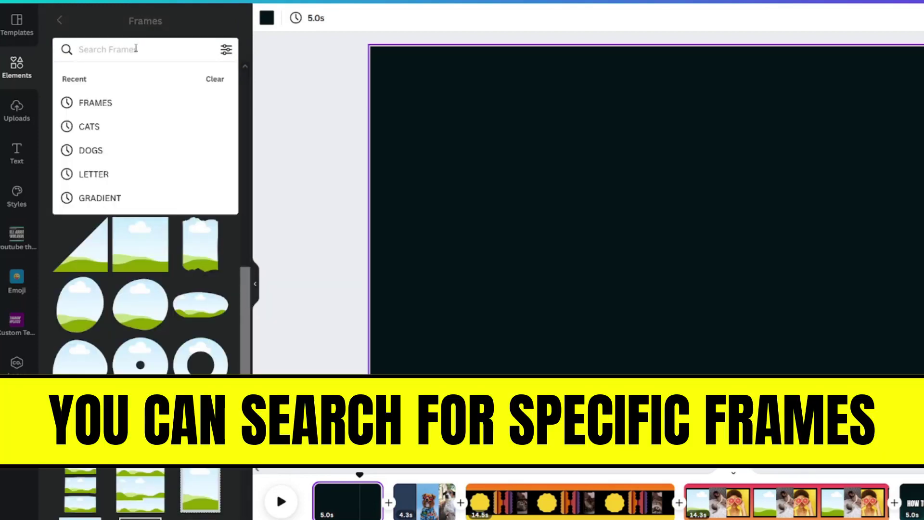
{"action": "type", "text": "PHONE"}
{"action": "key", "text": "Return"}
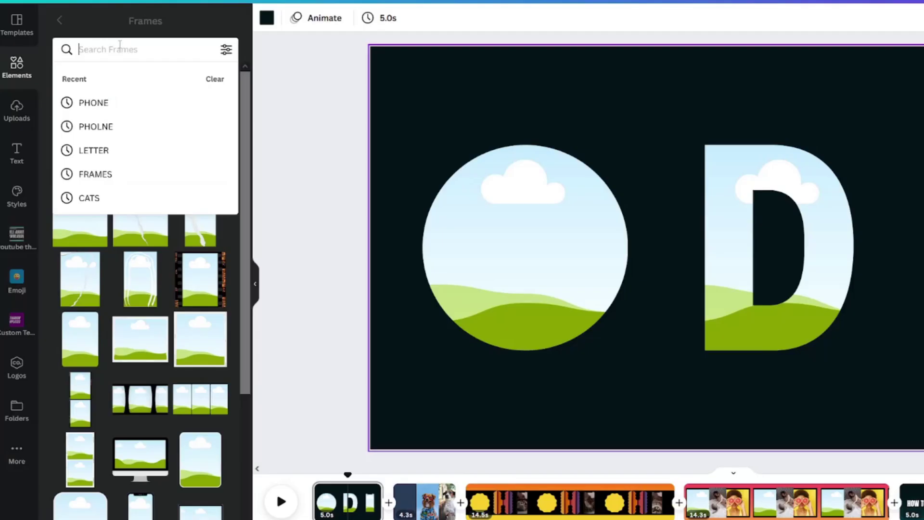
- Search the frames for LETTER, then return to the main elements library
{"action": "type", "text": "LETTER"}
{"action": "key", "text": "Return"}
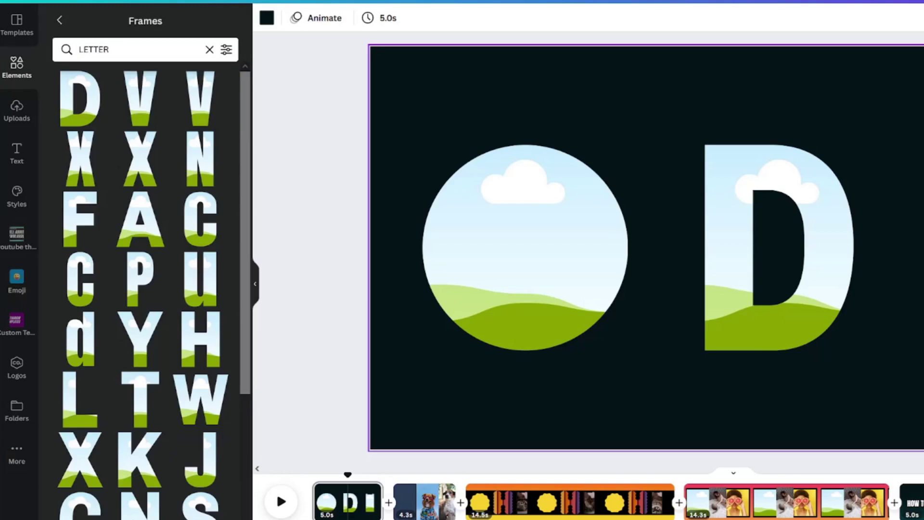
{"action": "left_click", "coordinate": [59, 20]}
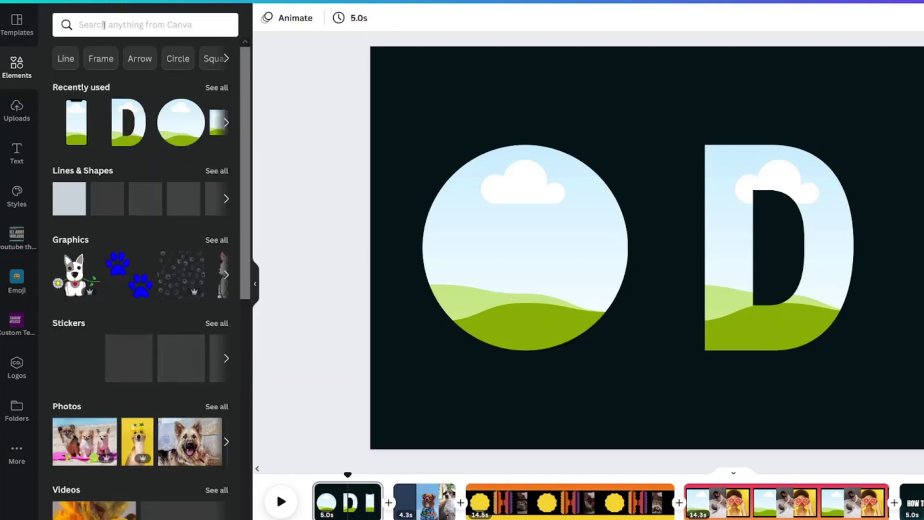
- Find GRADIENT photos and drop the pink-yellow gradient into the circle frame
{"action": "left_click", "coordinate": [121, 25]}
{"action": "type", "text": "GRADIENT"}
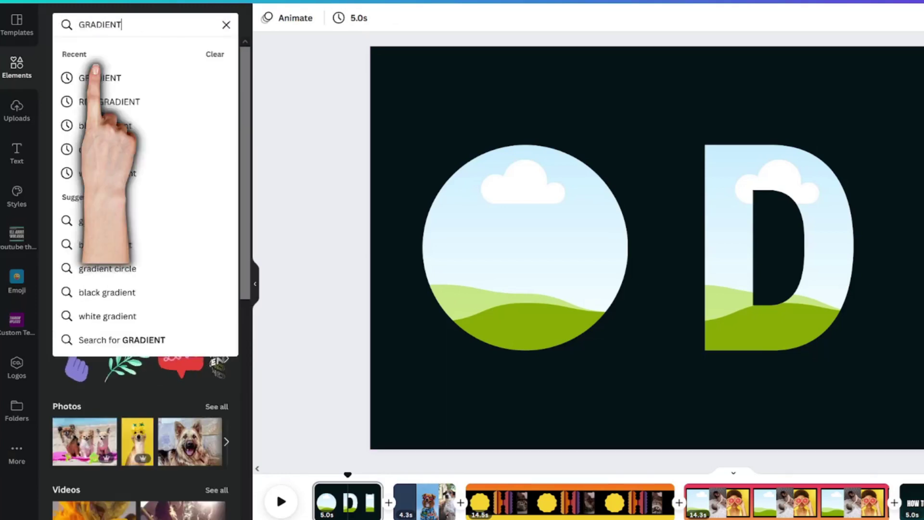
{"action": "left_click", "coordinate": [96, 78]}
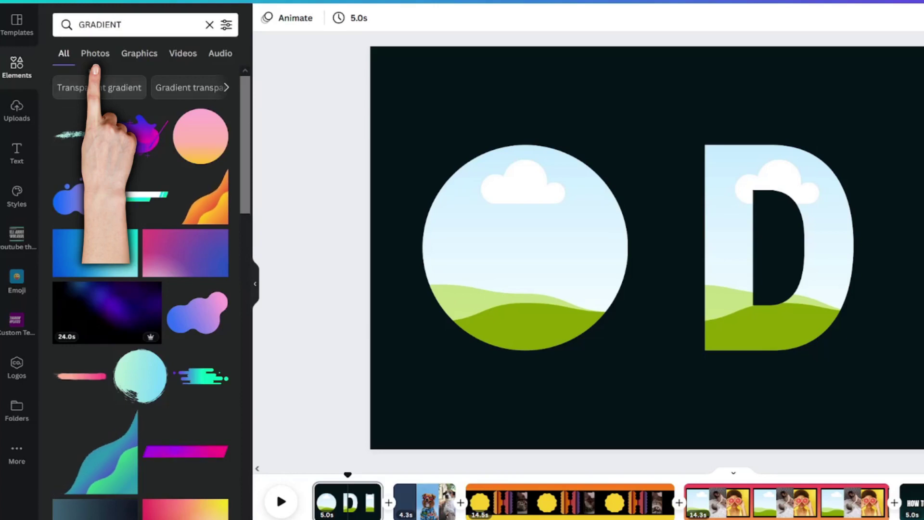
{"action": "left_click", "coordinate": [95, 56]}
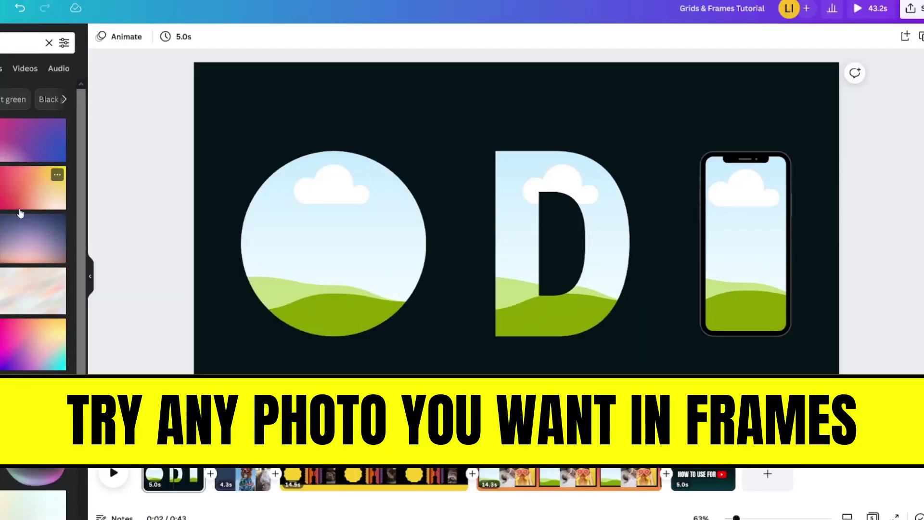
{"action": "left_click", "coordinate": [26, 186]}
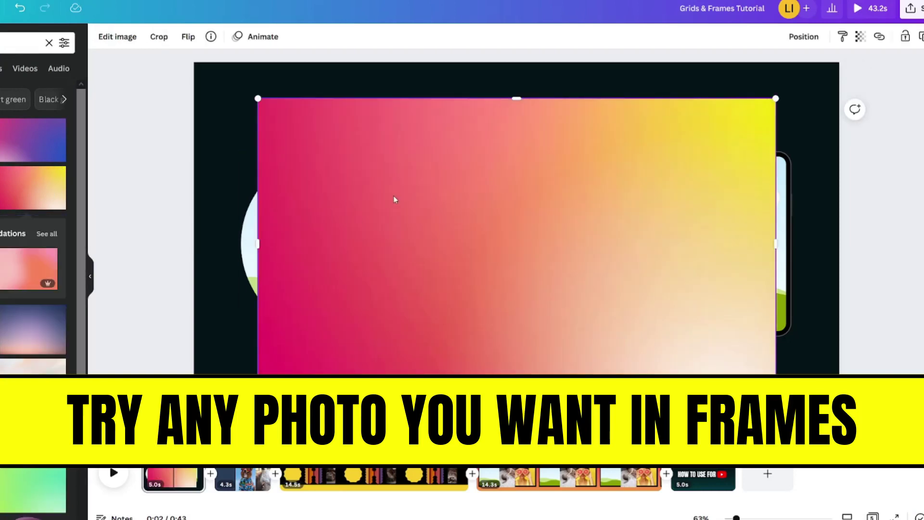
{"action": "left_click_drag", "start_coordinate": [375, 207], "coordinate": [329, 214]}
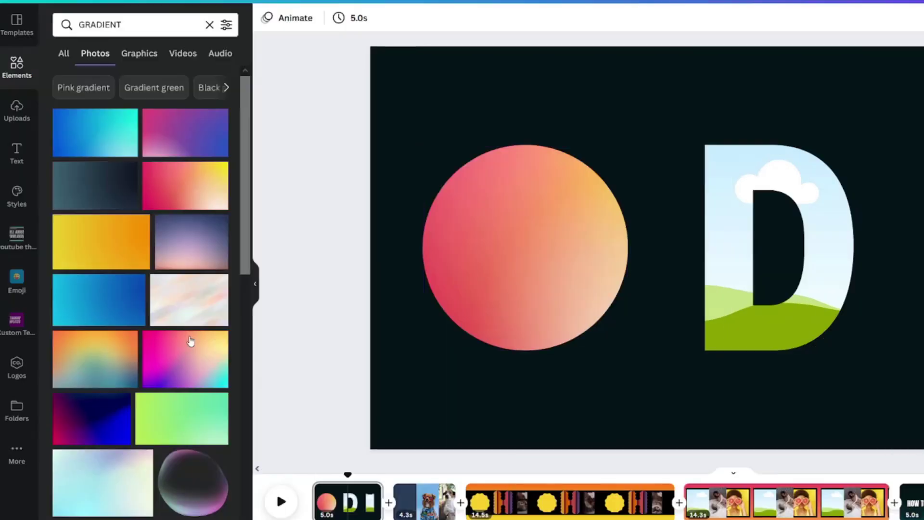
- Add the pink-purple gradient photo and drop it into the letter D frame
{"action": "scroll", "coordinate": [190, 340], "scroll_direction": "down", "scroll_amount": 4}
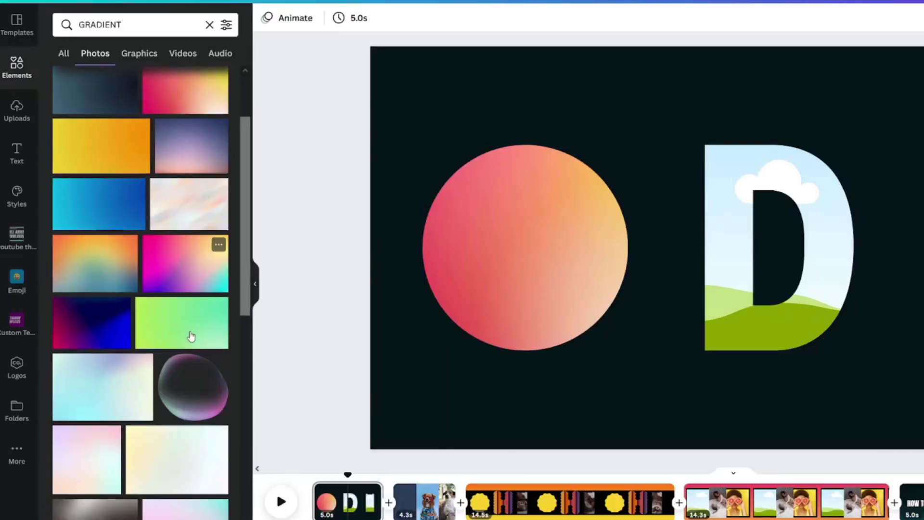
{"action": "left_click", "coordinate": [190, 233]}
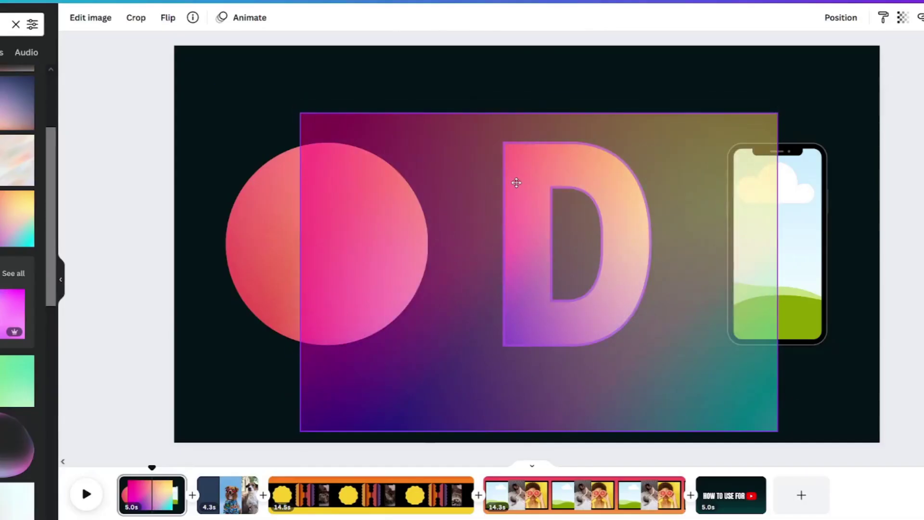
{"action": "left_click_drag", "start_coordinate": [517, 182], "coordinate": [519, 187]}
{"action": "left_click", "coordinate": [475, 114]}
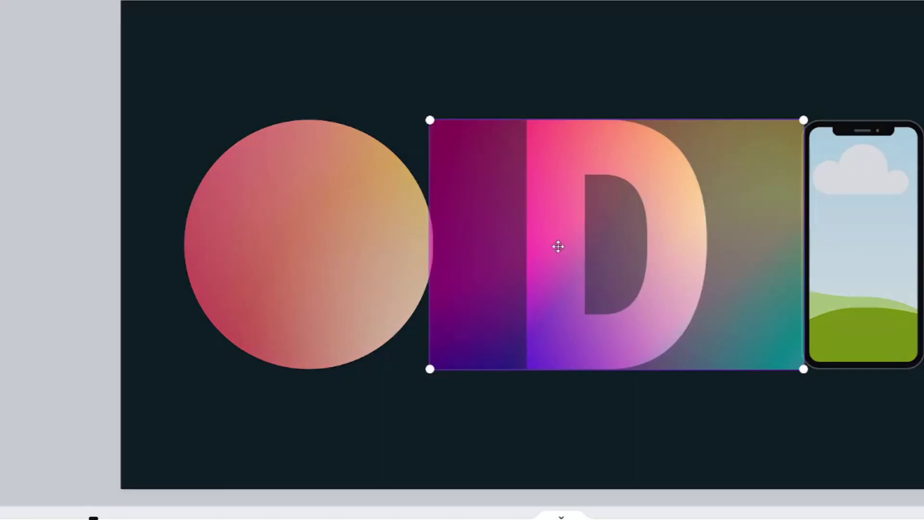
- Enlarge and reposition the gradient photo inside the letter D
{"action": "left_click_drag", "start_coordinate": [558, 247], "coordinate": [763, 249]}
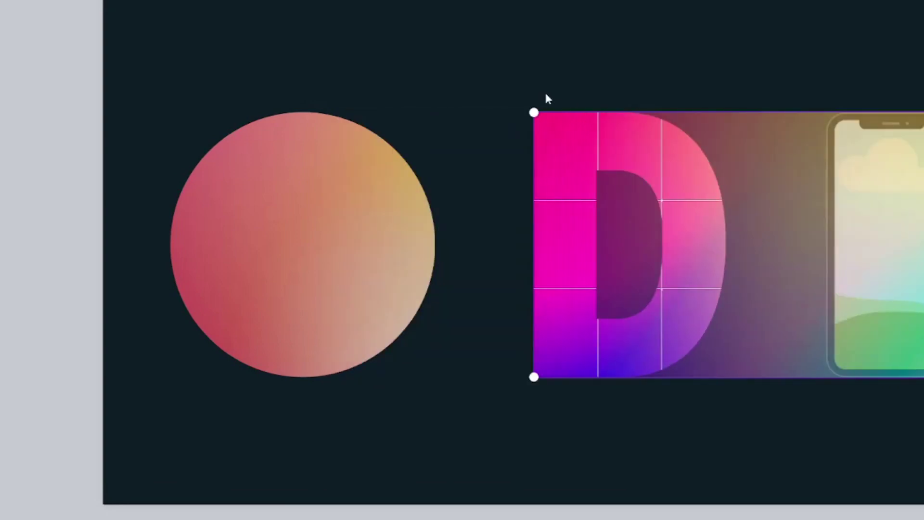
{"action": "left_click_drag", "start_coordinate": [532, 110], "coordinate": [361, 35]}
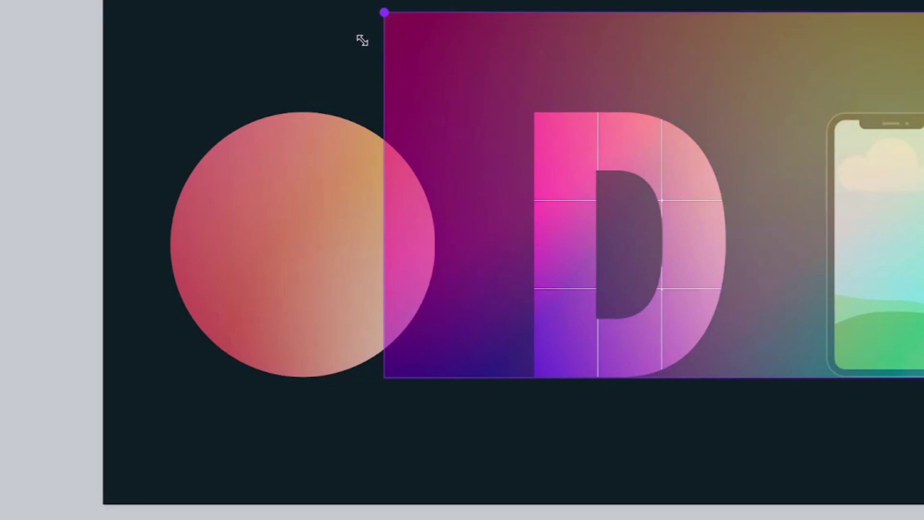
{"action": "left_click_drag", "start_coordinate": [733, 166], "coordinate": [879, 256]}
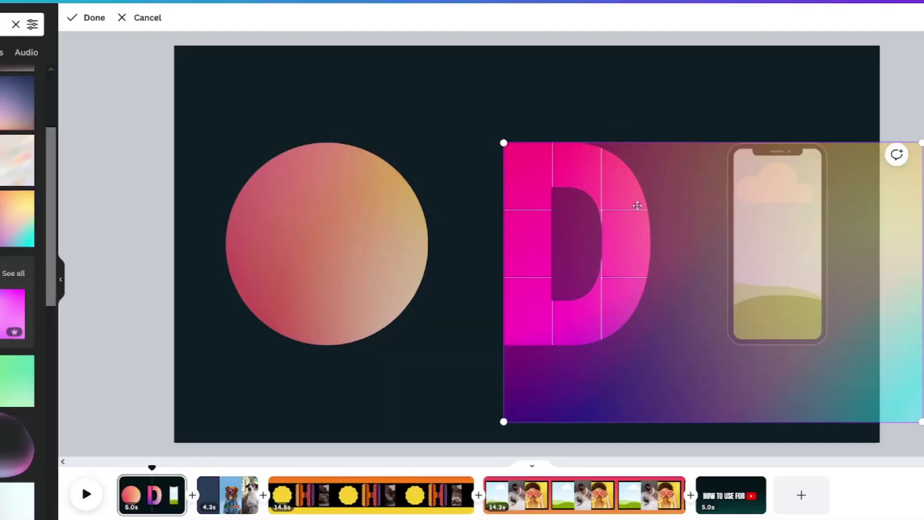
- Finish adjusting the gradient photo inside the D and select the letter
{"action": "left_click_drag", "start_coordinate": [637, 206], "coordinate": [643, 205]}
{"action": "left_click", "coordinate": [605, 107]}
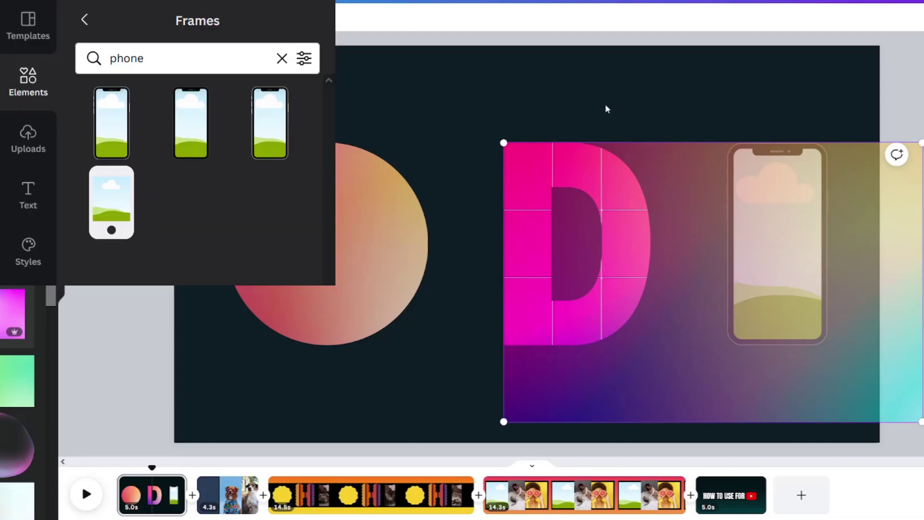
{"action": "left_click", "coordinate": [591, 194]}
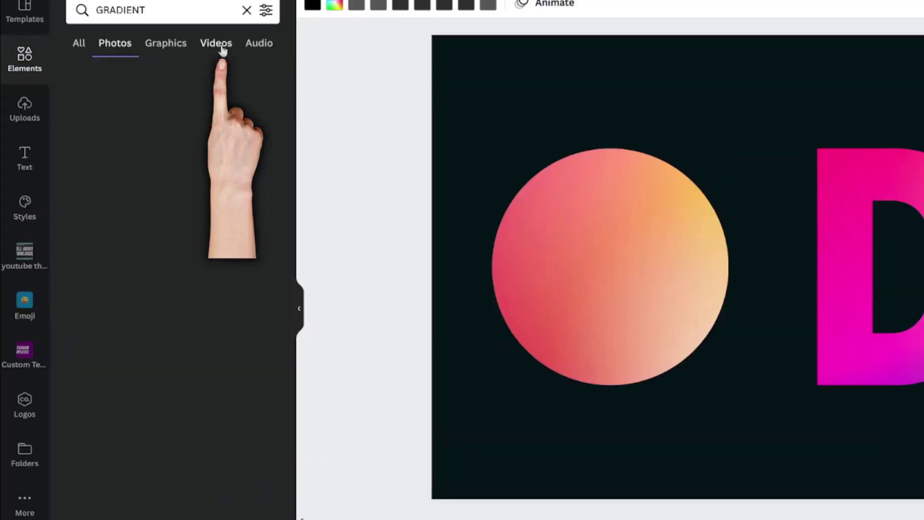
- Trim the neon phone video to about 4.8 seconds
{"action": "left_click", "coordinate": [222, 47]}
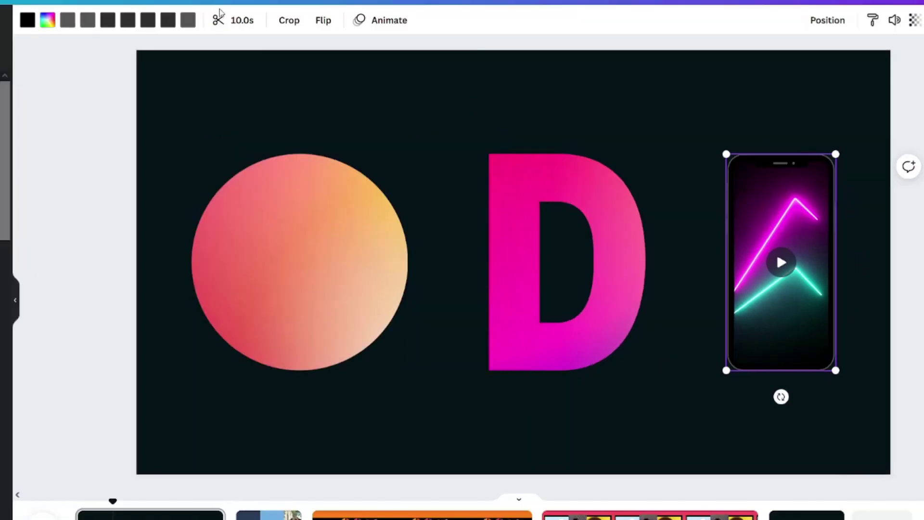
{"action": "left_click", "coordinate": [150, 1]}
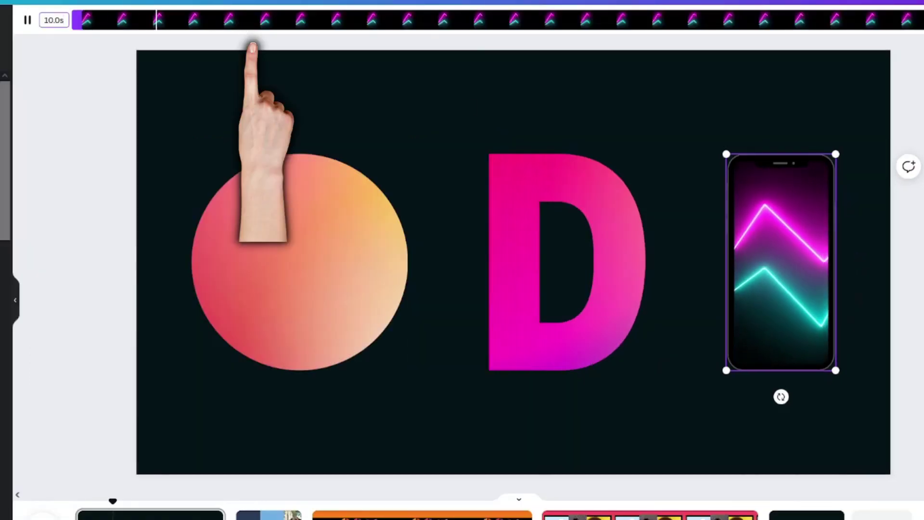
{"action": "left_click_drag", "start_coordinate": [921, 20], "coordinate": [399, 20]}
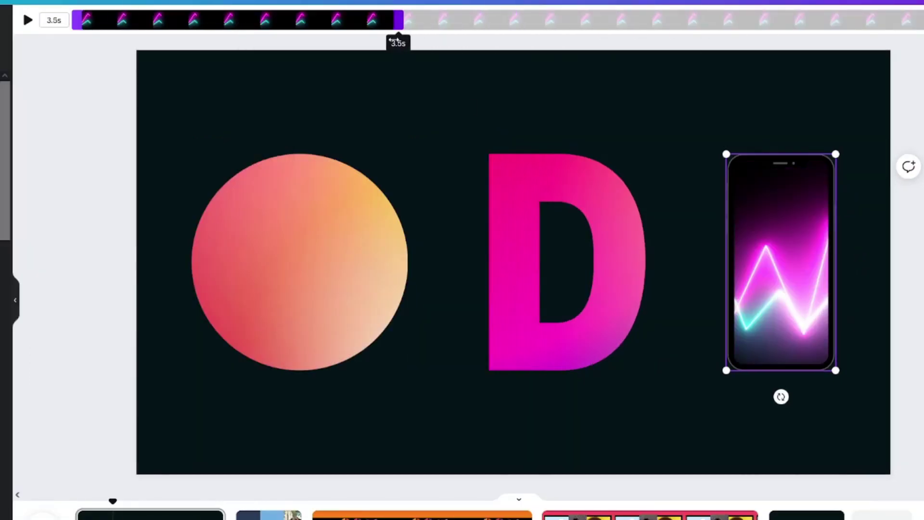
{"action": "left_click", "coordinate": [832, 95]}
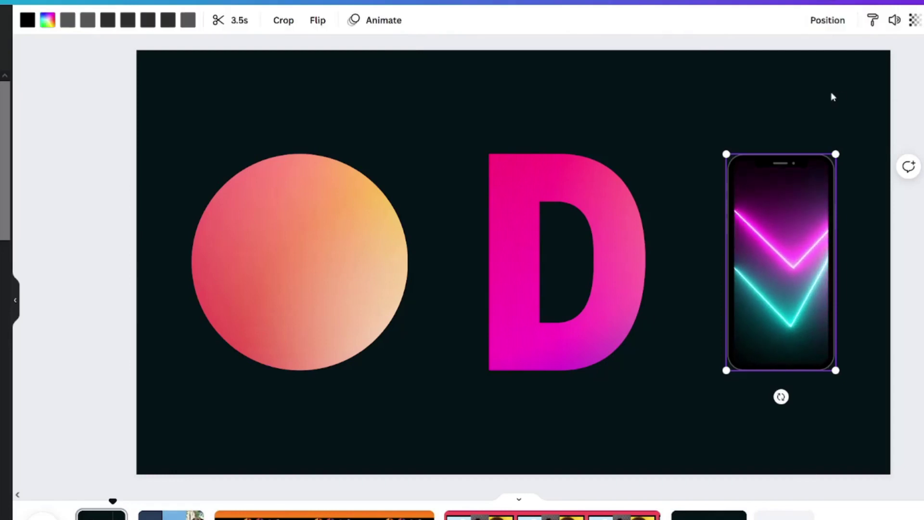
- Select the neon phone video and bring up Flip horizontal / Flip vertical
{"action": "left_click", "coordinate": [823, 93]}
{"action": "left_click", "coordinate": [797, 238]}
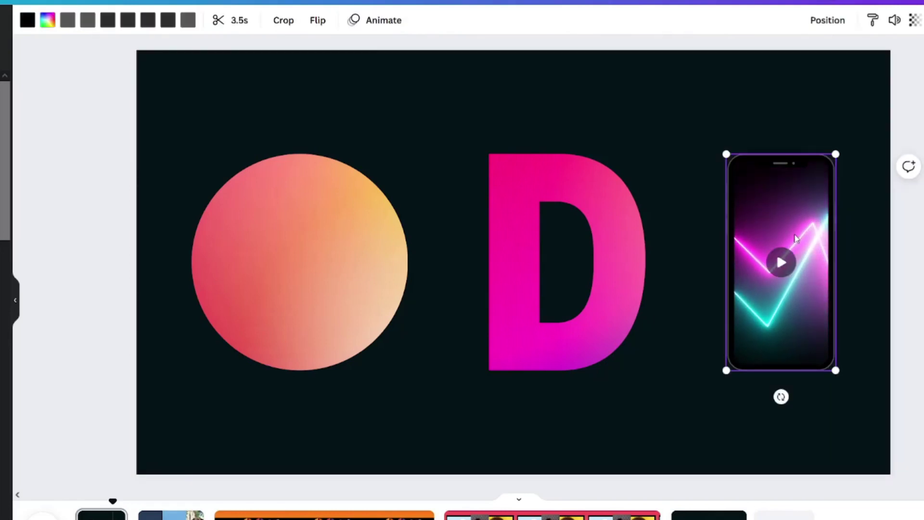
{"action": "left_click", "coordinate": [319, 23]}
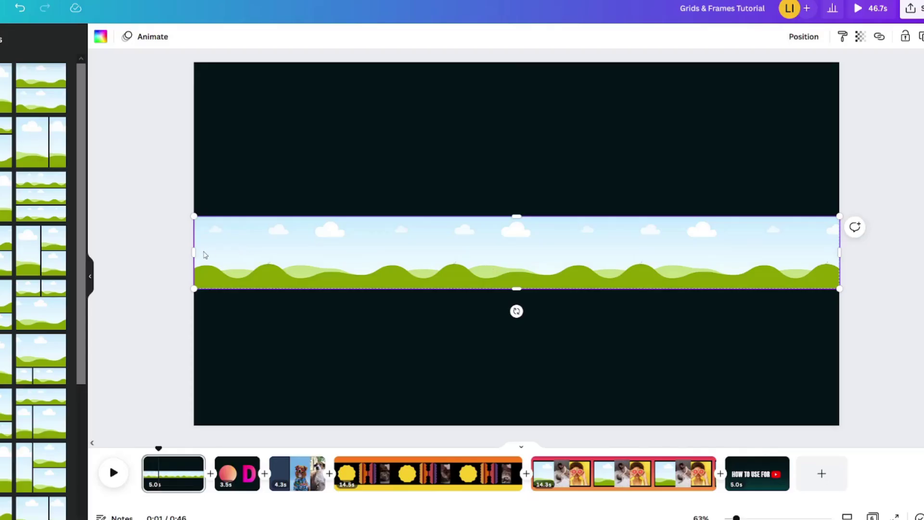
- Shrink the grid strip, raise grid spacing to 100, then reset it to 0
{"action": "left_click_drag", "start_coordinate": [194, 254], "coordinate": [662, 246]}
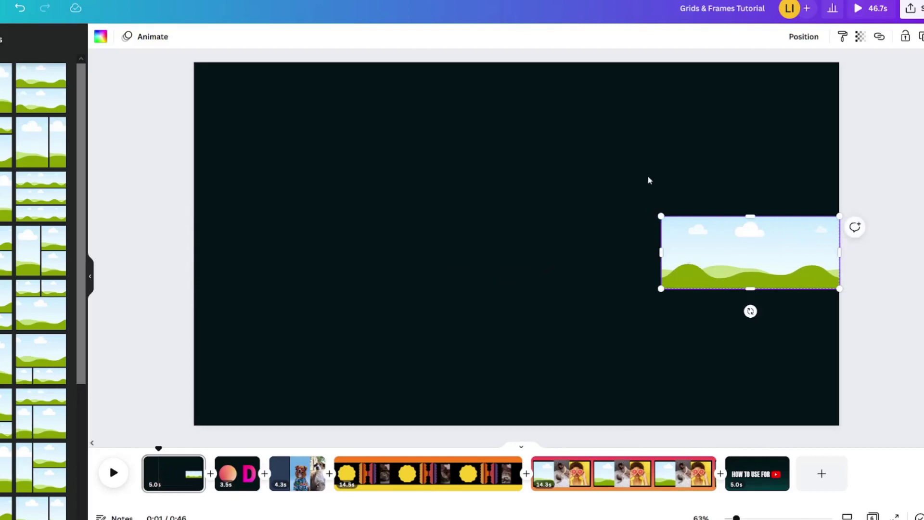
{"action": "left_click", "coordinate": [650, 244]}
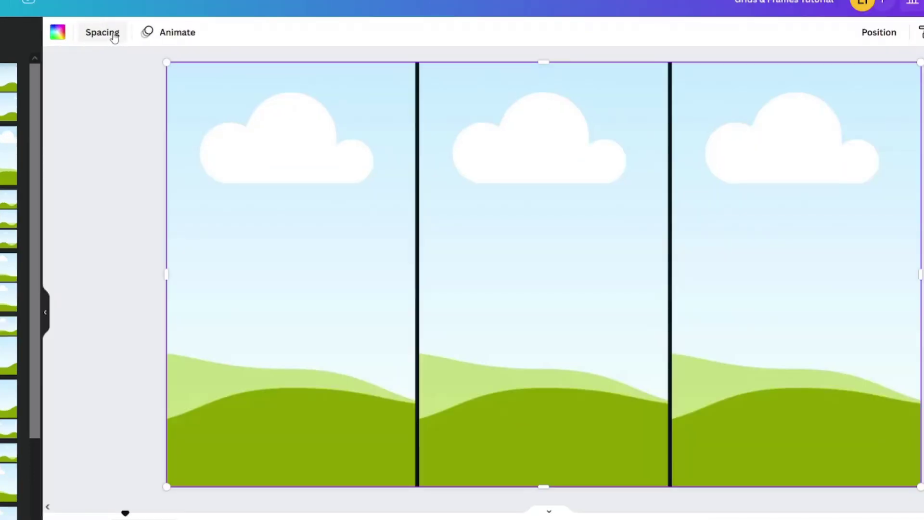
{"action": "left_click", "coordinate": [149, 40]}
{"action": "left_click_drag", "start_coordinate": [105, 83], "coordinate": [258, 84]}
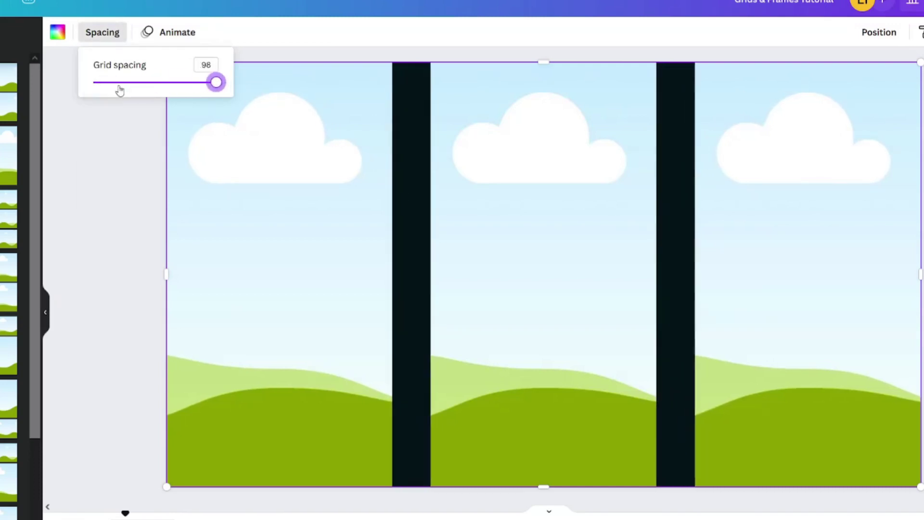
{"action": "left_click", "coordinate": [93, 82]}
{"action": "left_click", "coordinate": [120, 149]}
{"action": "left_click", "coordinate": [120, 149]}
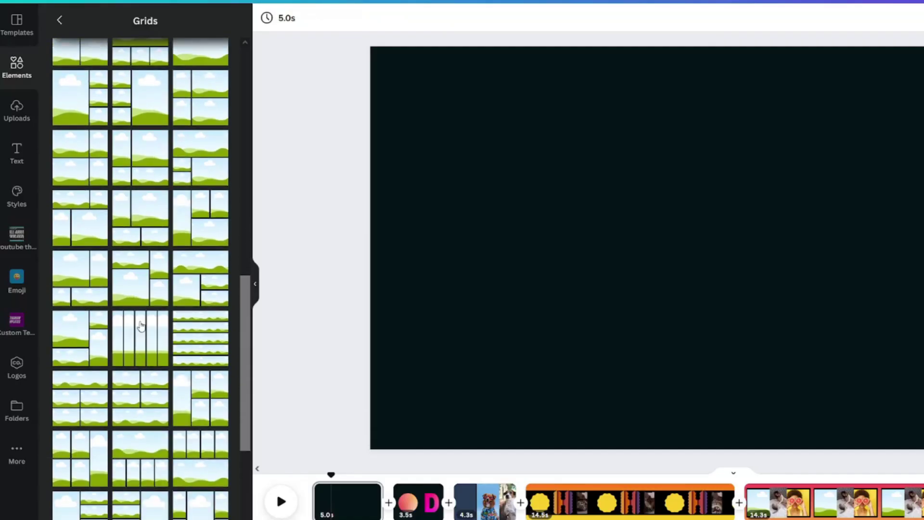
- Add a vertical column grid, flatten it into a short strip, and move it up the page
{"action": "left_click", "coordinate": [139, 338]}
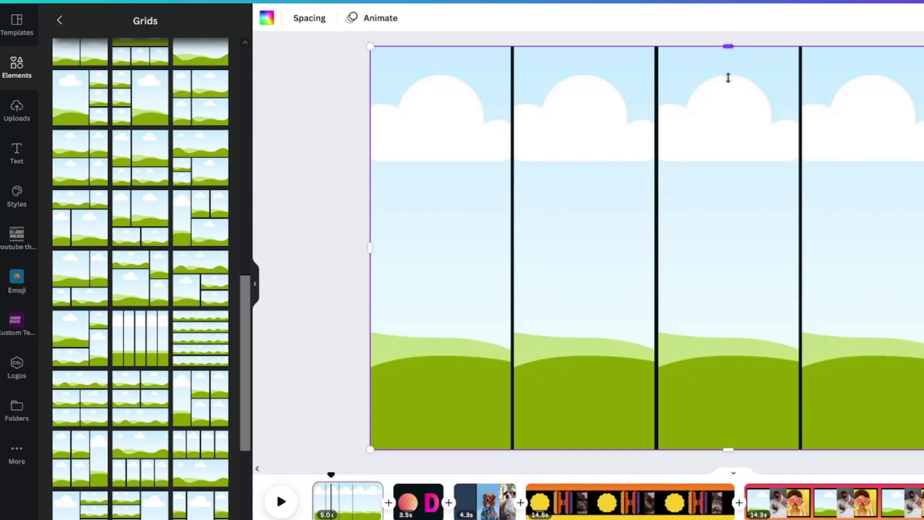
{"action": "left_click_drag", "start_coordinate": [728, 78], "coordinate": [730, 400]}
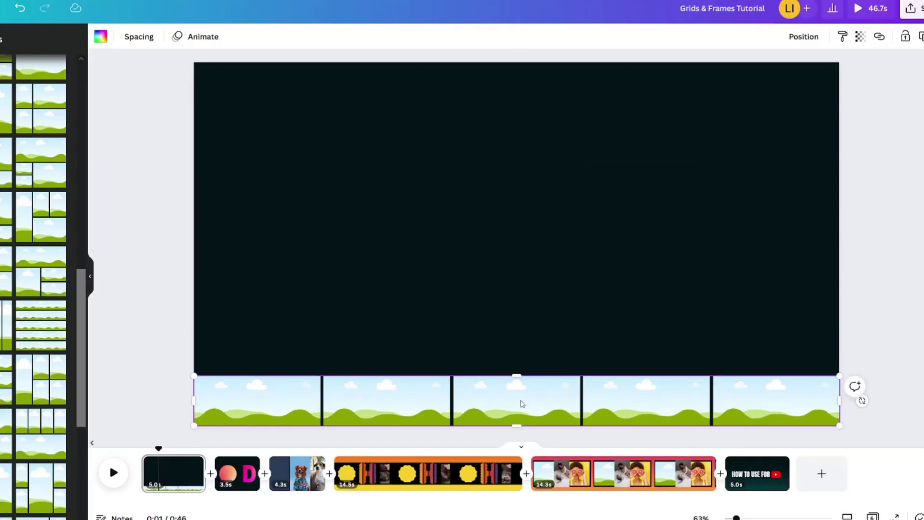
{"action": "left_click_drag", "start_coordinate": [523, 404], "coordinate": [467, 206]}
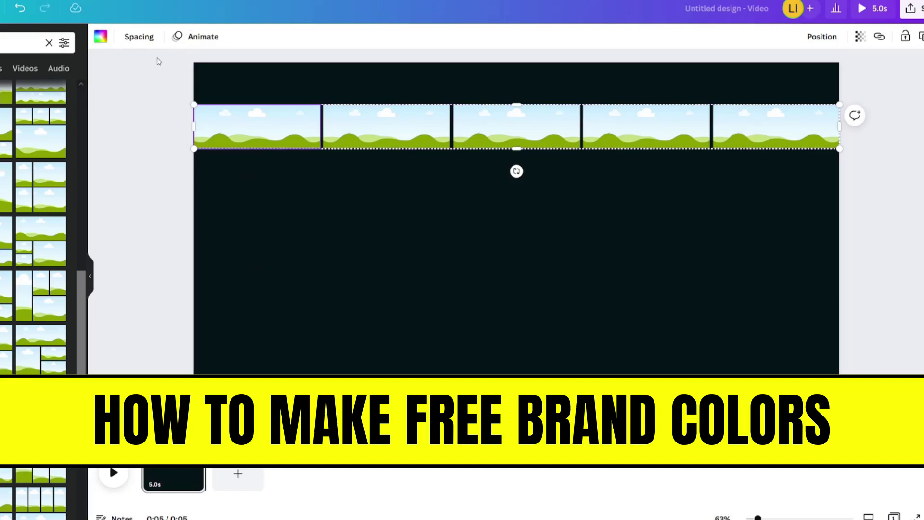
- Search the grid panels' colour options for the FUN palette
{"action": "left_click", "coordinate": [101, 38]}
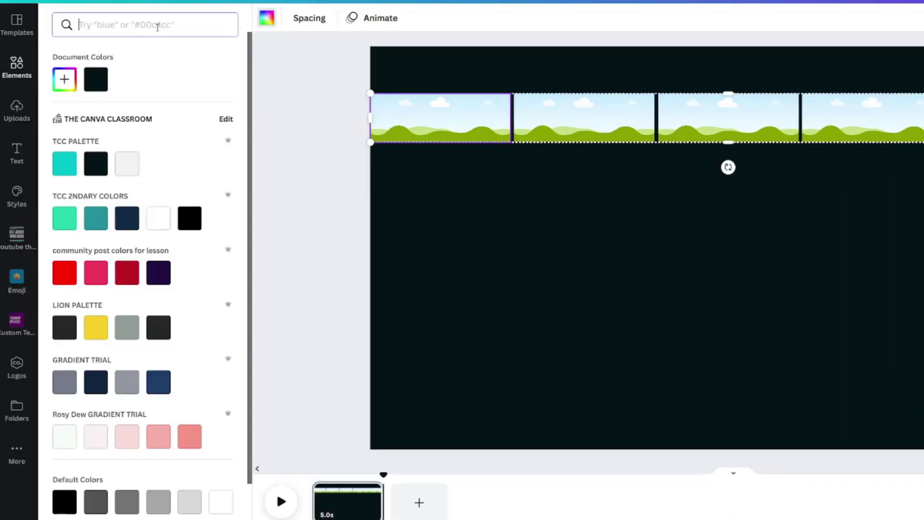
{"action": "type", "text": "FUN"}
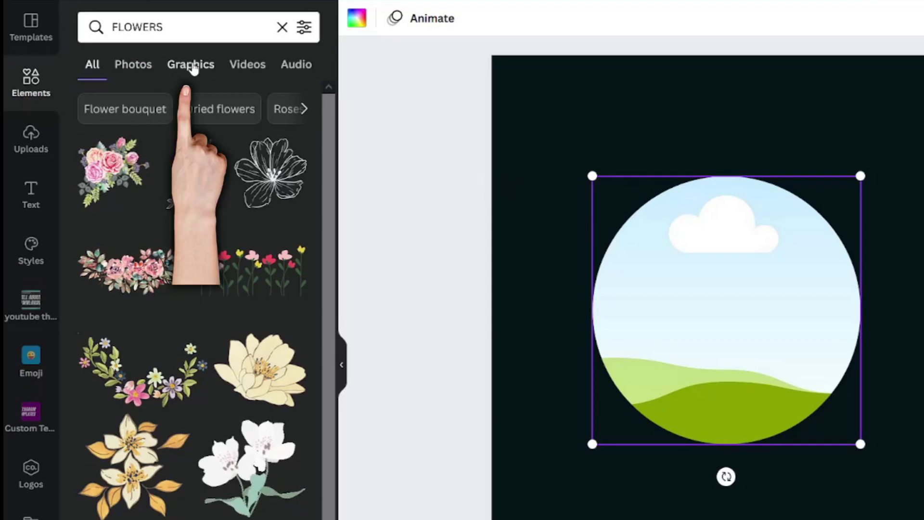
- Filter FLOWERS results to Graphics and try bouquets inside the circle frame
{"action": "left_click", "coordinate": [193, 68]}
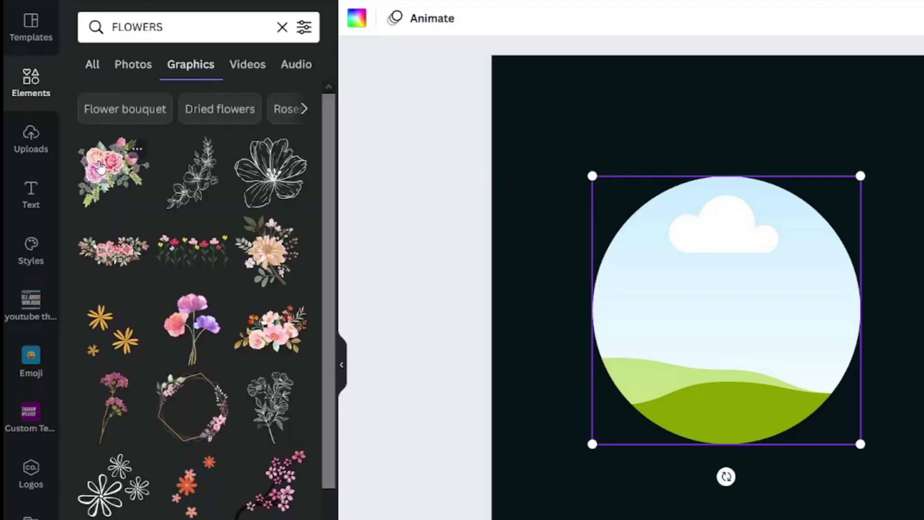
{"action": "left_click_drag", "start_coordinate": [100, 167], "coordinate": [781, 278]}
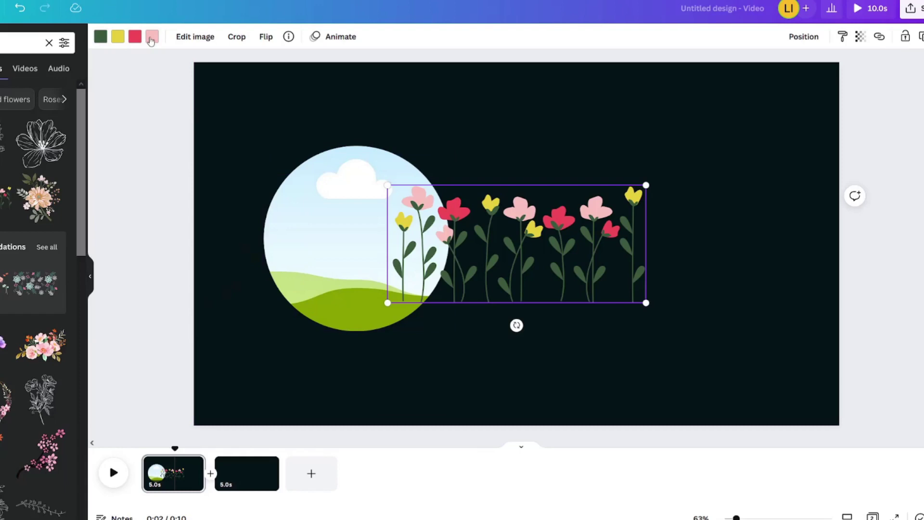
{"action": "left_click_drag", "start_coordinate": [504, 236], "coordinate": [72, 279]}
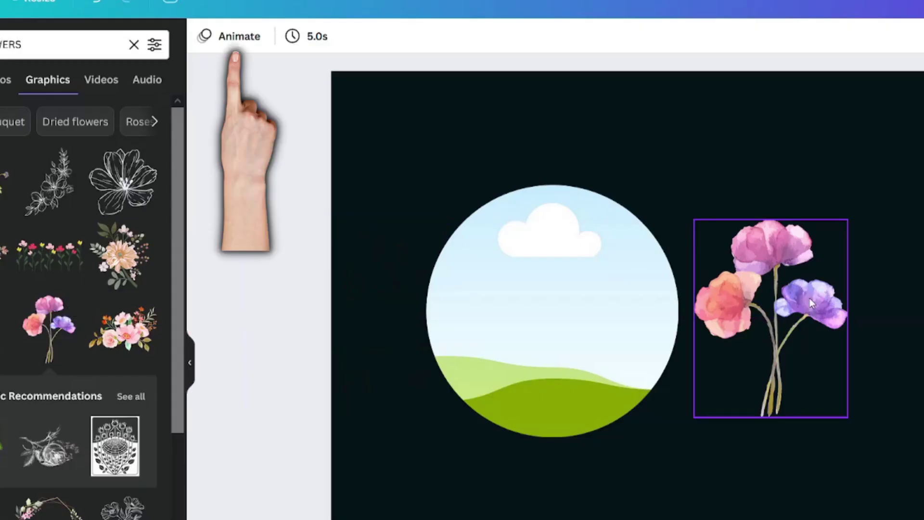
{"action": "left_click_drag", "start_coordinate": [809, 298], "coordinate": [604, 298]}
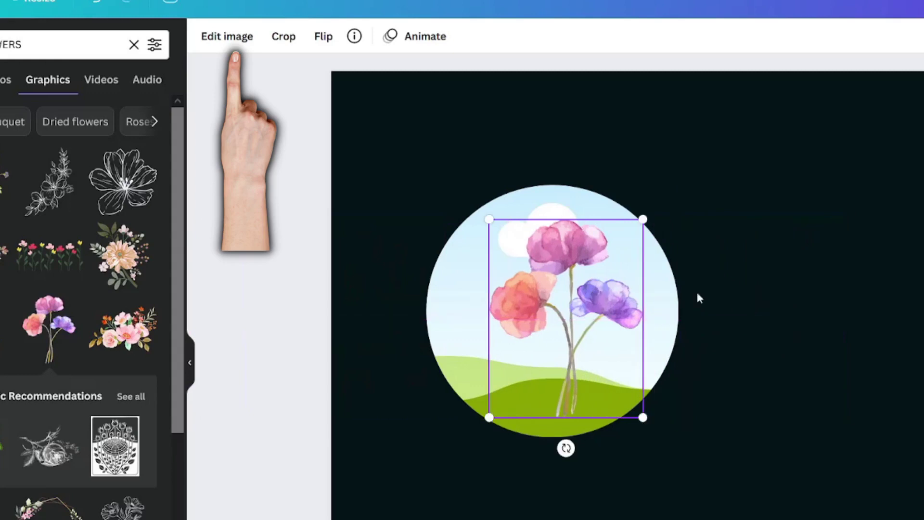
{"action": "left_click", "coordinate": [854, 299]}
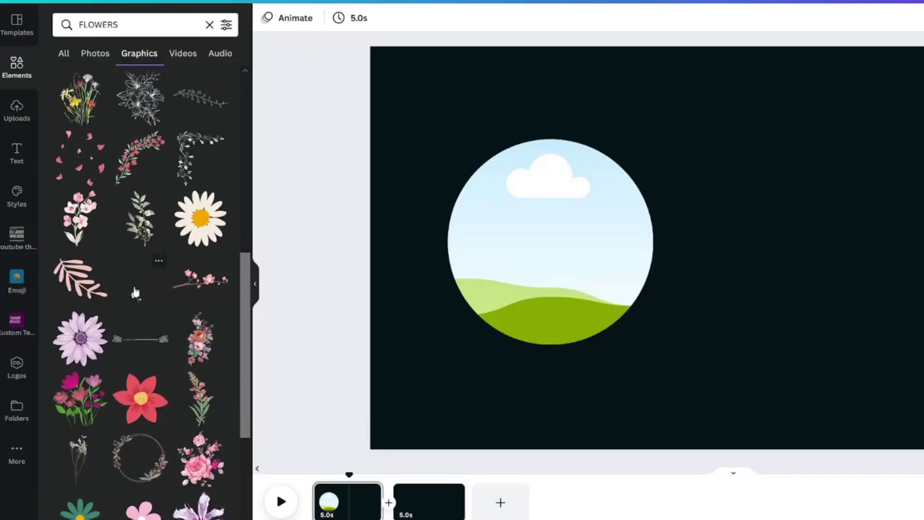
- Fill the circle frame with a sunflower, then detach it and move it right
{"action": "left_click", "coordinate": [139, 279]}
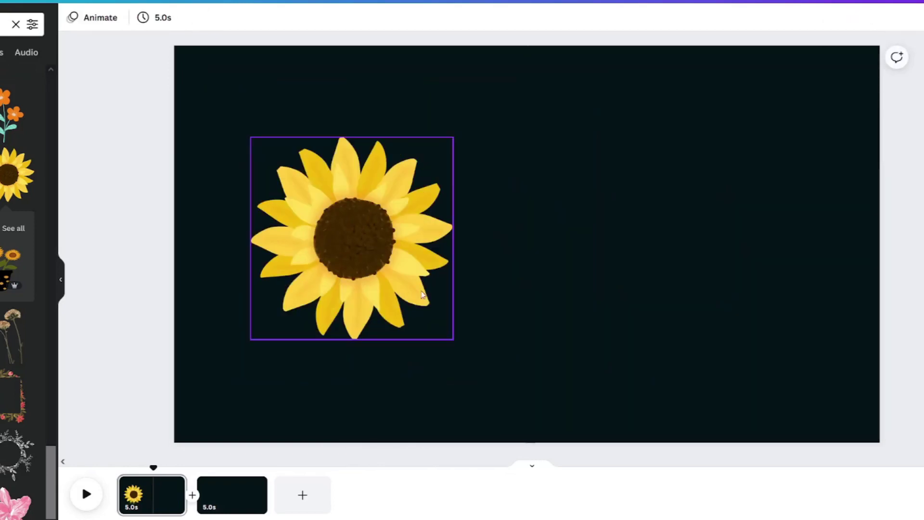
{"action": "left_click", "coordinate": [496, 292]}
{"action": "left_click", "coordinate": [327, 253]}
{"action": "right_click", "coordinate": [308, 241]}
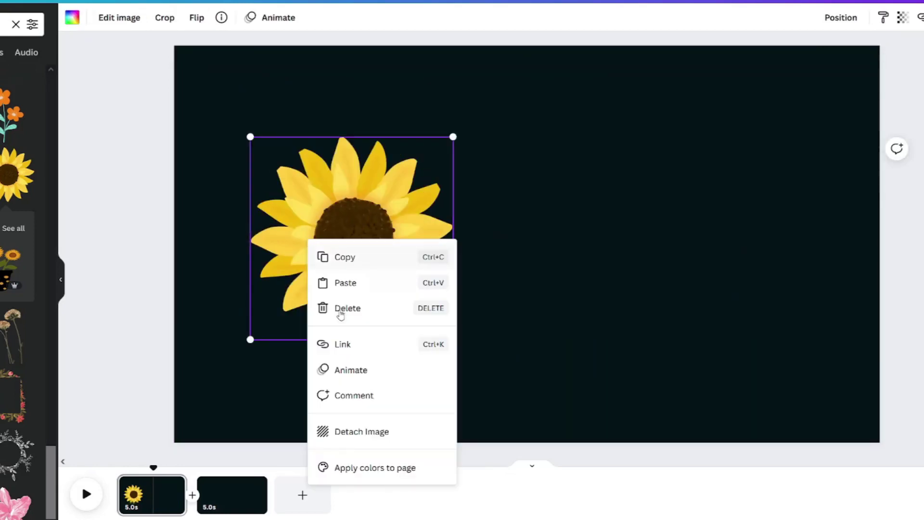
{"action": "left_click", "coordinate": [355, 432]}
{"action": "left_click_drag", "start_coordinate": [496, 265], "coordinate": [703, 237]}
- Lock the circle frame and position the sunflower beside it
{"action": "left_click", "coordinate": [299, 235]}
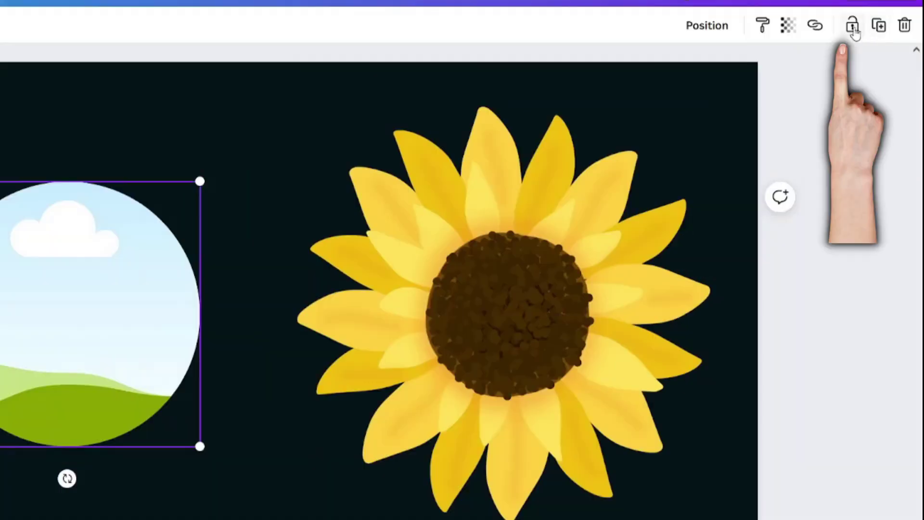
{"action": "left_click", "coordinate": [871, 60]}
{"action": "left_click", "coordinate": [700, 143]}
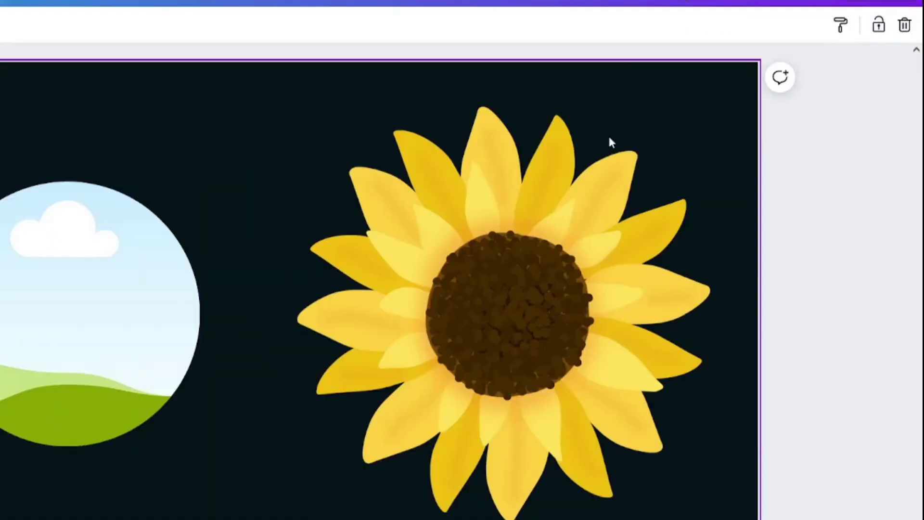
{"action": "left_click", "coordinate": [610, 138]}
{"action": "left_click_drag", "start_coordinate": [568, 271], "coordinate": [85, 304]}
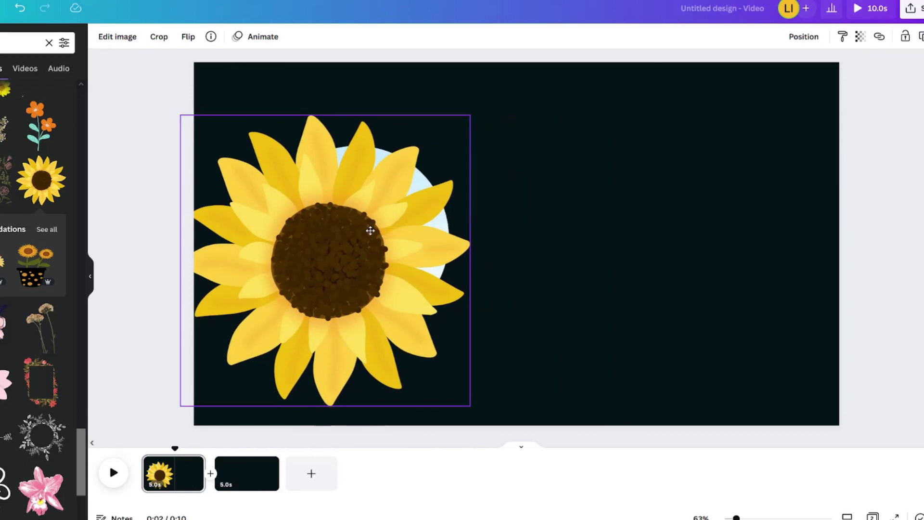
{"action": "left_click_drag", "start_coordinate": [370, 231], "coordinate": [624, 251]}
{"action": "left_click", "coordinate": [347, 264]}
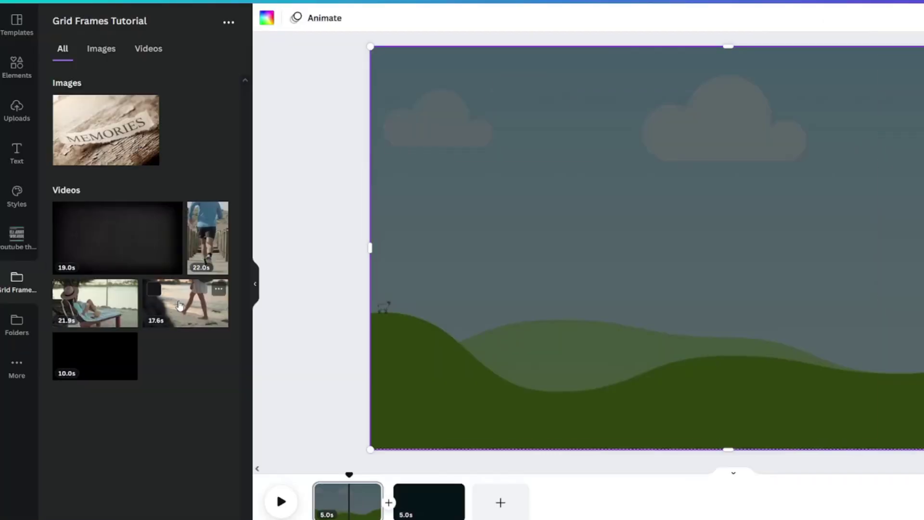
- Set the beach-walk video as the page background and add the grey film-texture video
{"action": "left_click", "coordinate": [14, 301]}
{"action": "right_click", "coordinate": [739, 172]}
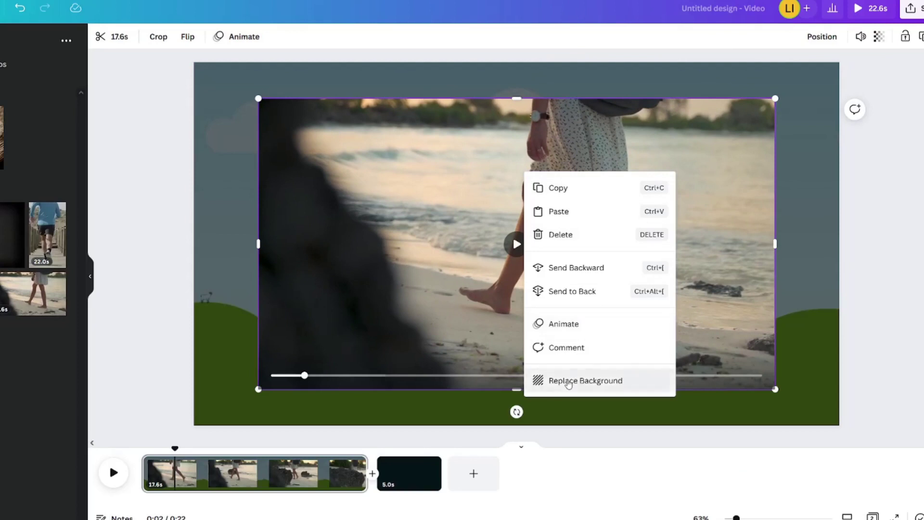
{"action": "left_click", "coordinate": [568, 381]}
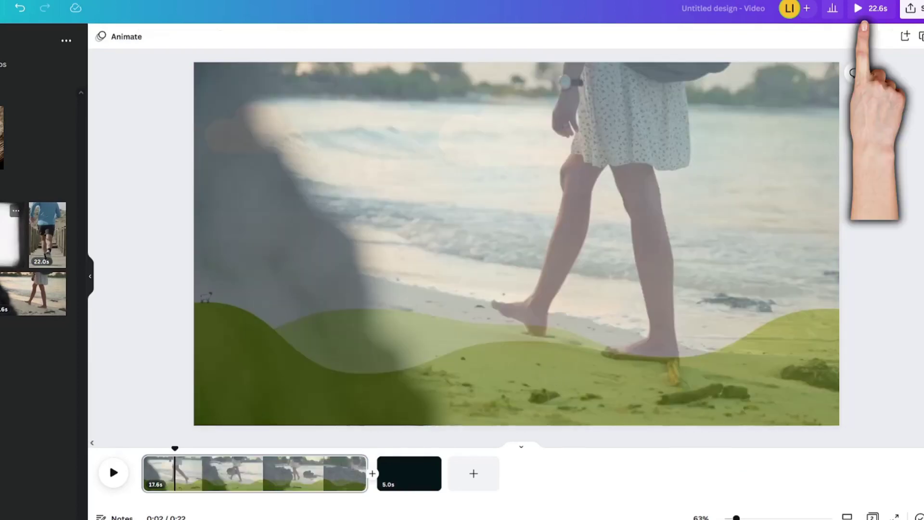
{"action": "left_click", "coordinate": [12, 236]}
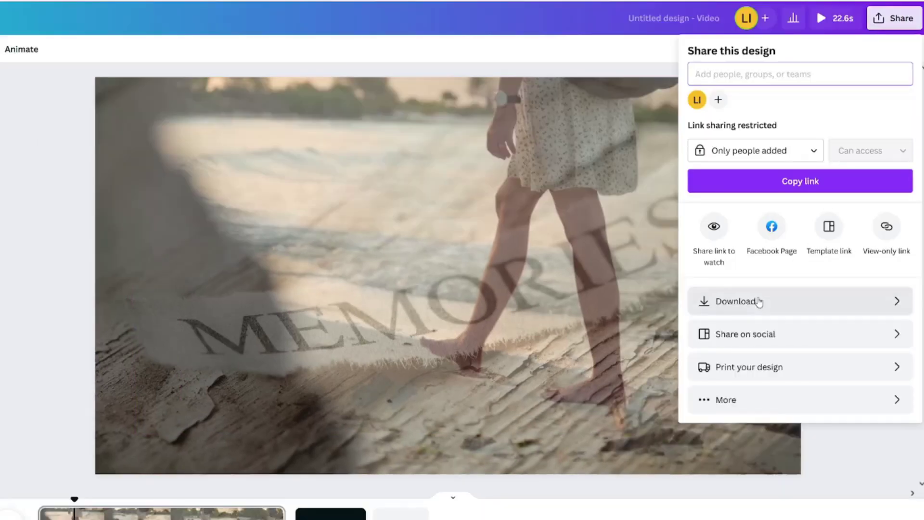
- Export the current page of the design as an MP4 Video download
{"action": "left_click", "coordinate": [761, 300]}
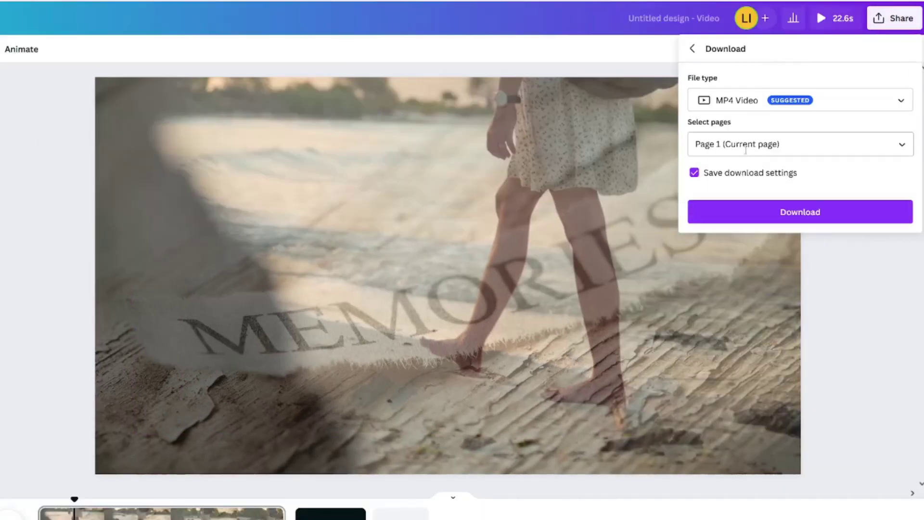
{"action": "left_click", "coordinate": [767, 206]}
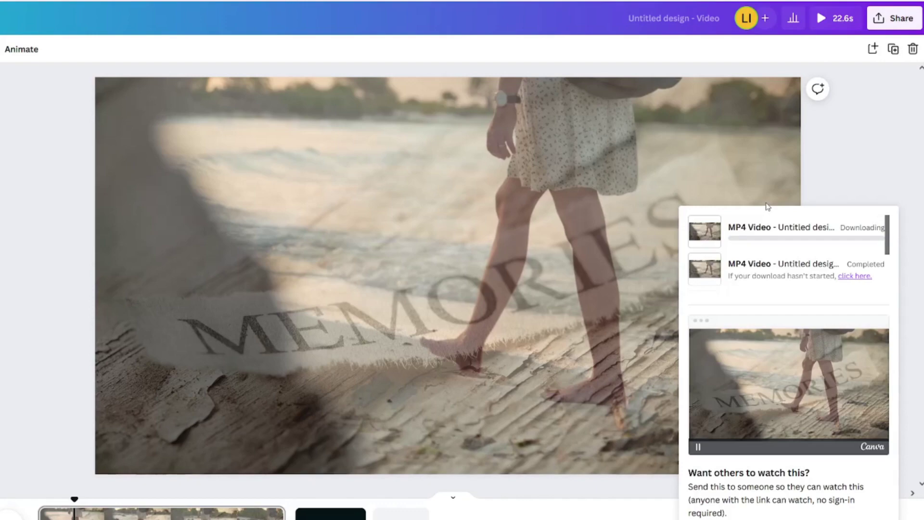